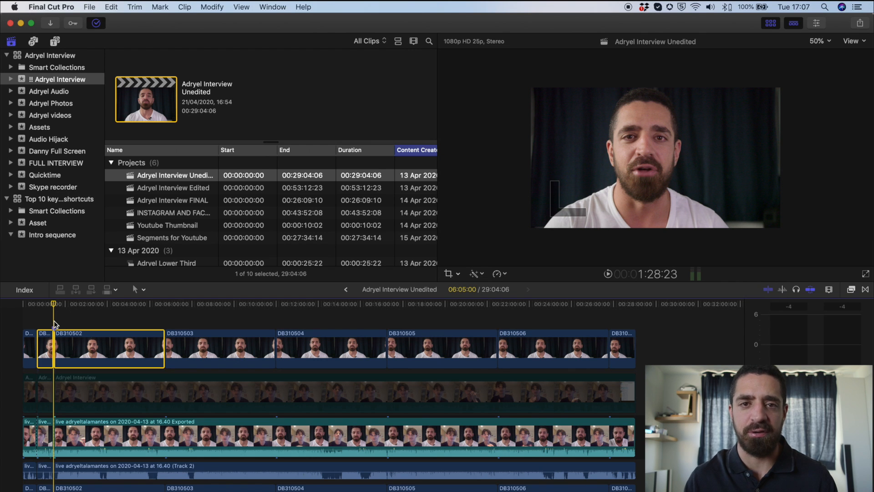
Step: Toggle DB310502 off, on and off again with V, then disable the Adryel Interview clip
key(v)
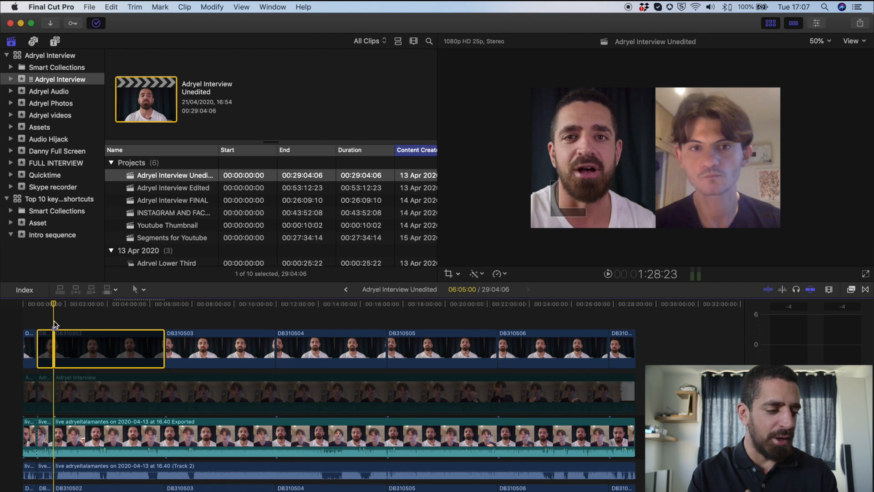
key(v)
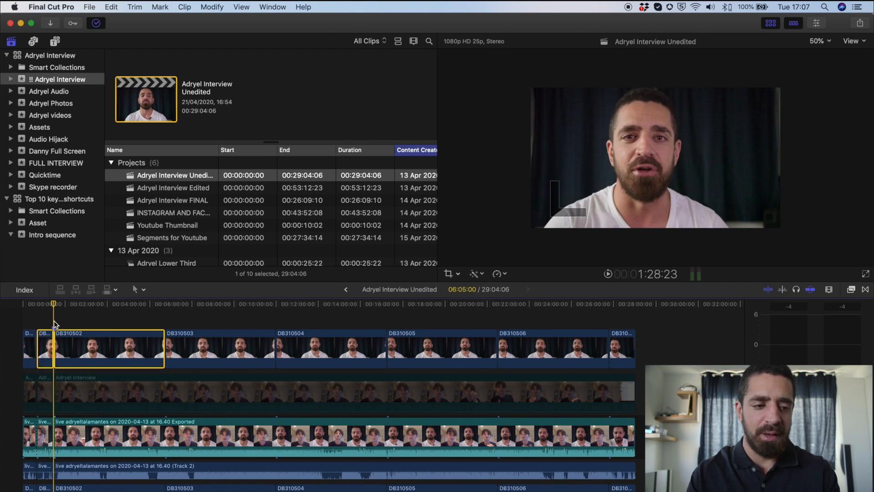
key(v)
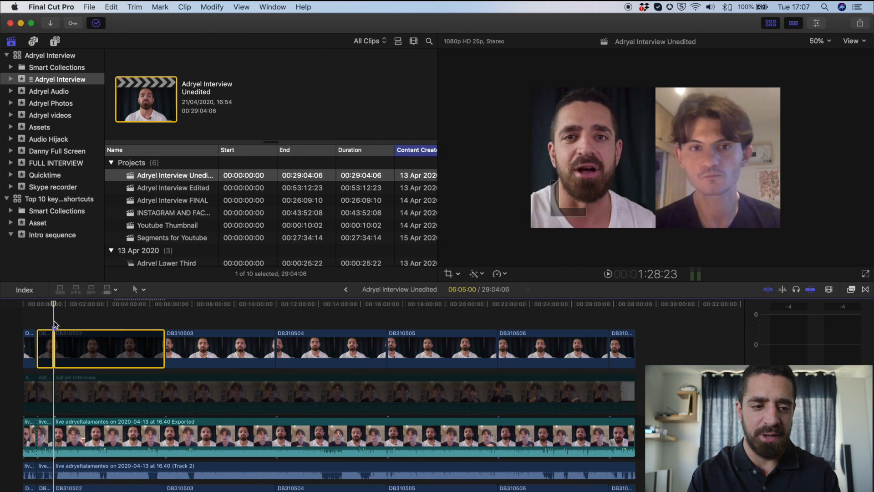
click(61, 394)
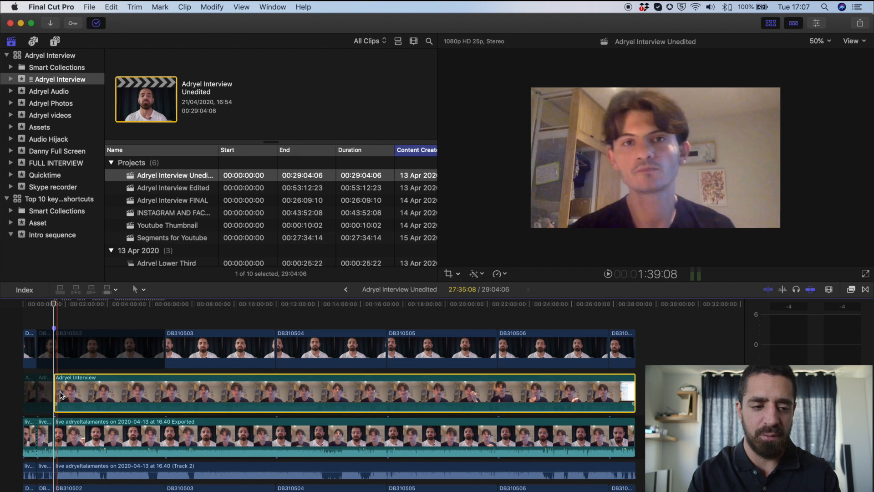
key(v)
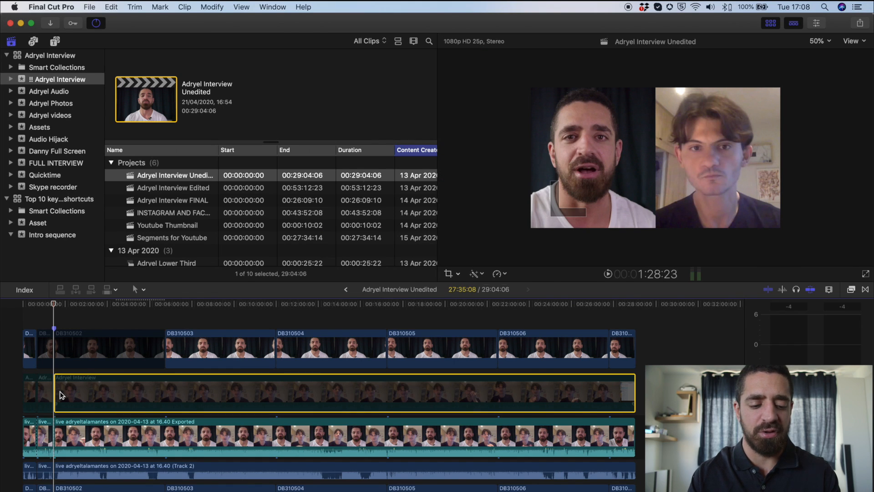
Step: Zoom into the timeline start and blade all stacked clips at the playhead
key(super+equal)
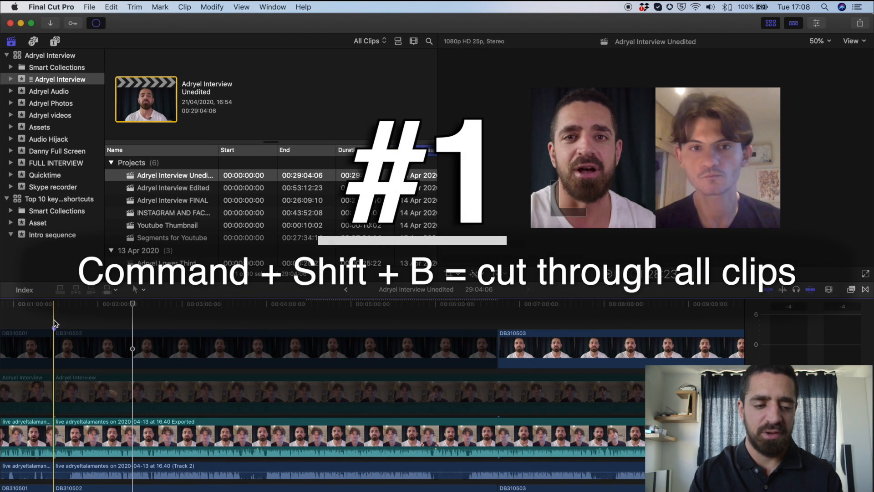
scroll(122, 321, down, 2)
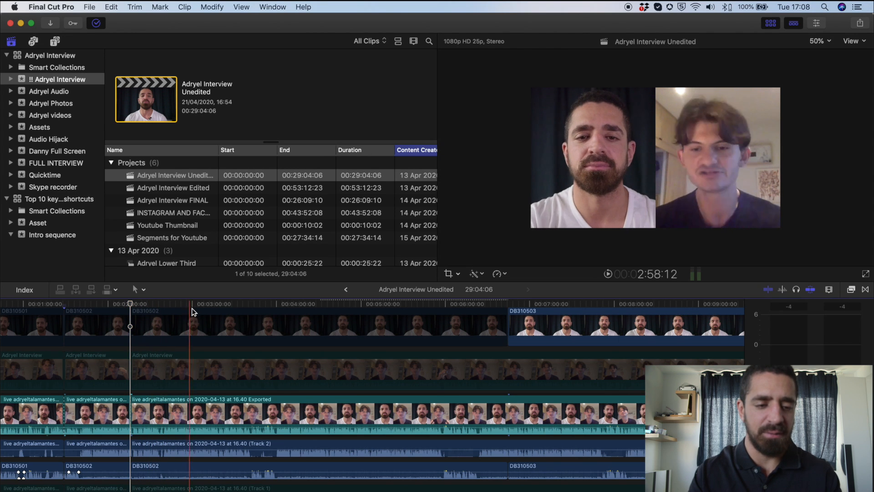
key(super+shift+b)
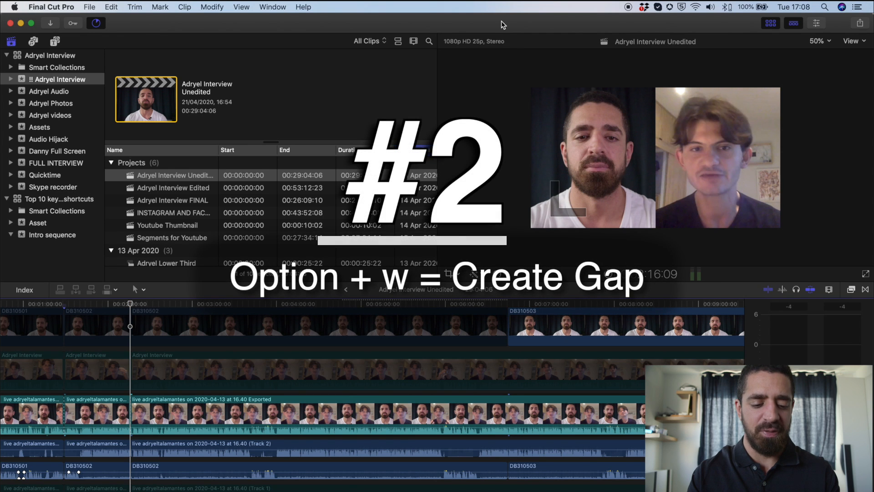
Step: Insert a gap at the playhead, drag it longer, fit the project, and show name-only lanes
key(alt+w)
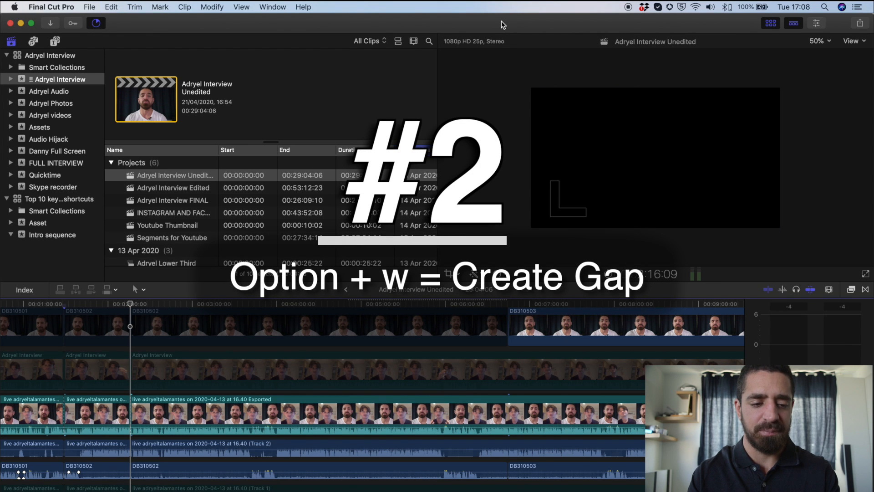
key(cmd+equal)
key(cmd+equal)
key(cmd+equal)
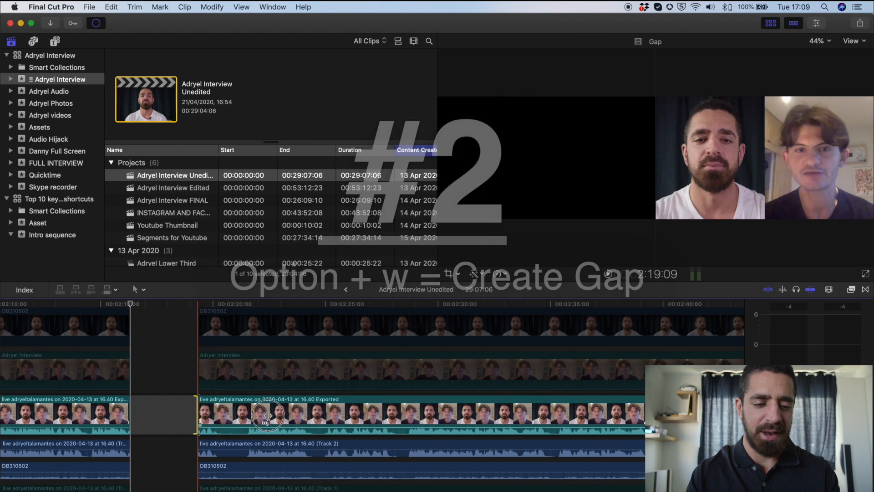
drag(199, 413, 449, 423)
key(shift+z)
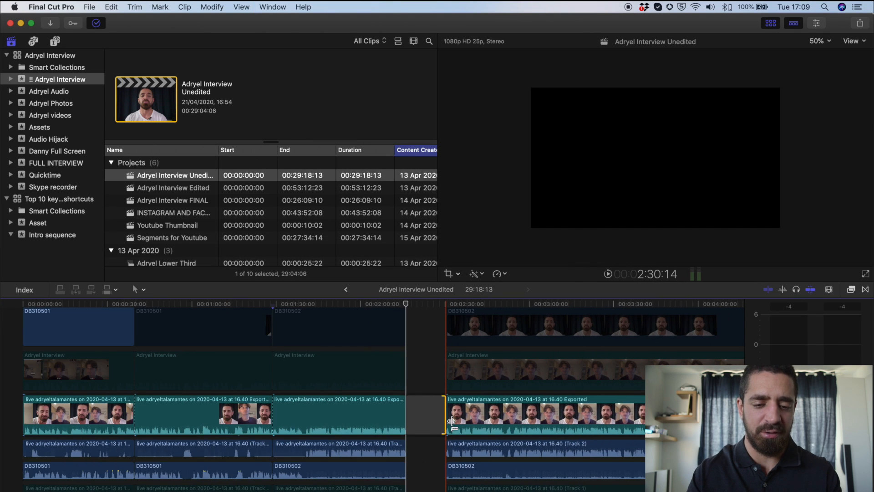
key(ctrl+alt+Up)
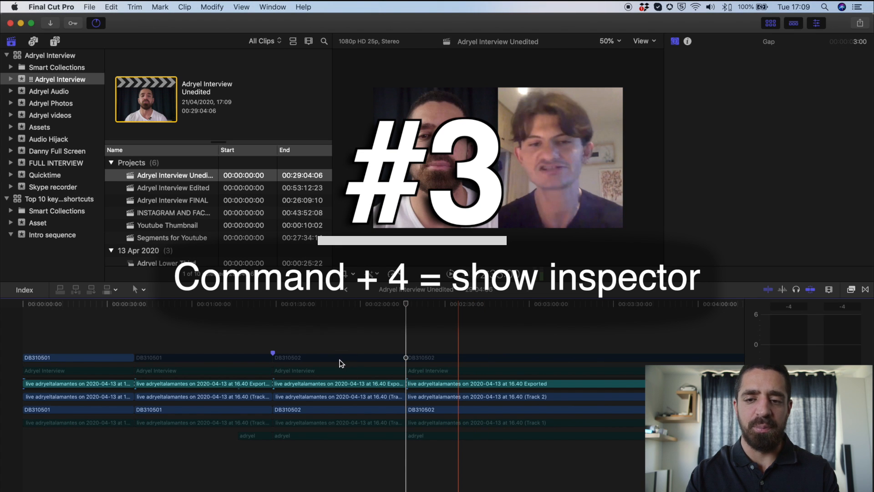
Step: Select DB310502, view its Video inspector properties, then switch to the Color inspector
click(356, 358)
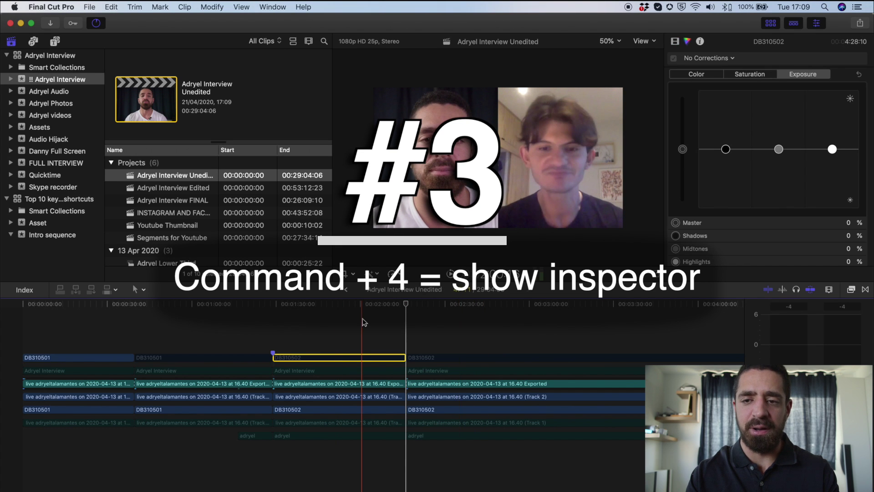
click(331, 310)
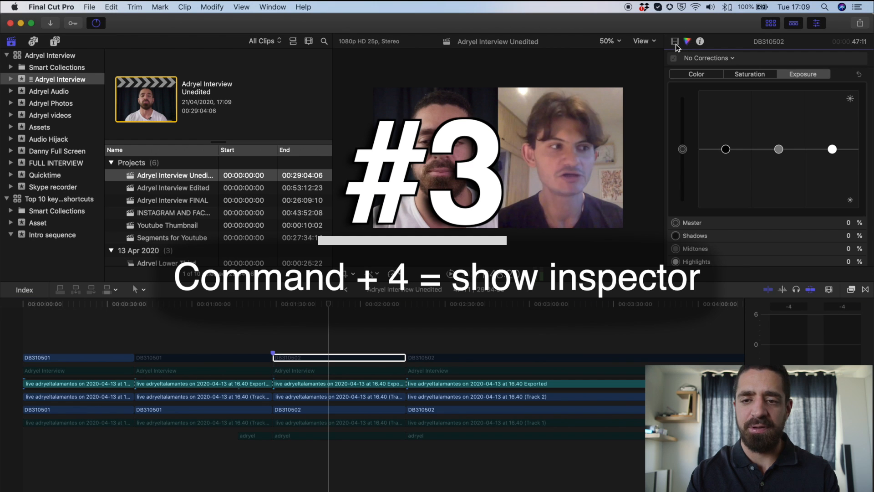
click(675, 42)
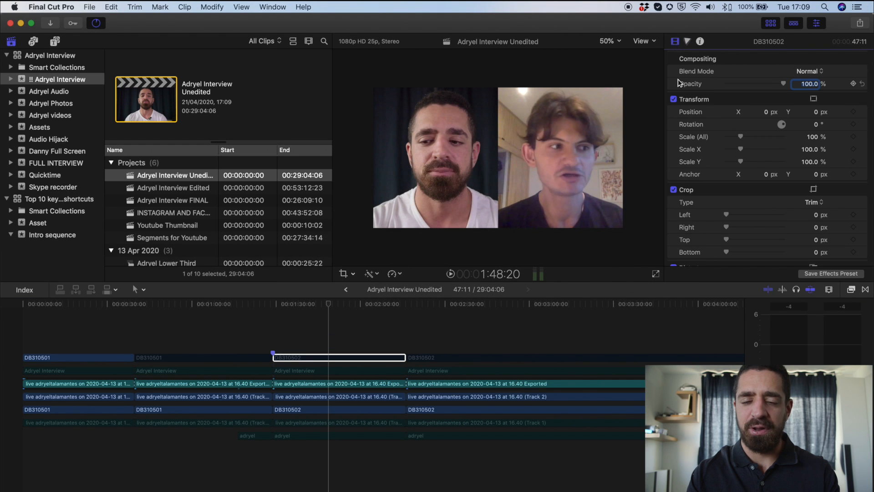
scroll(678, 79, down, 4)
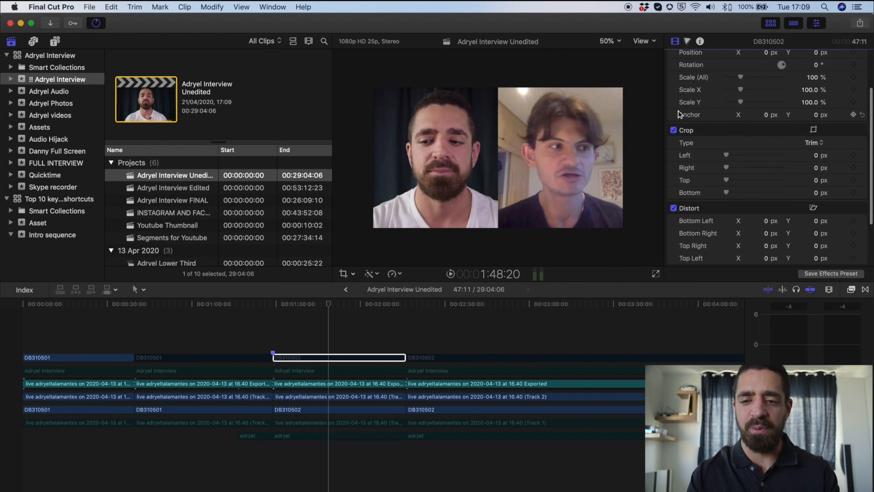
scroll(680, 115, up, 4)
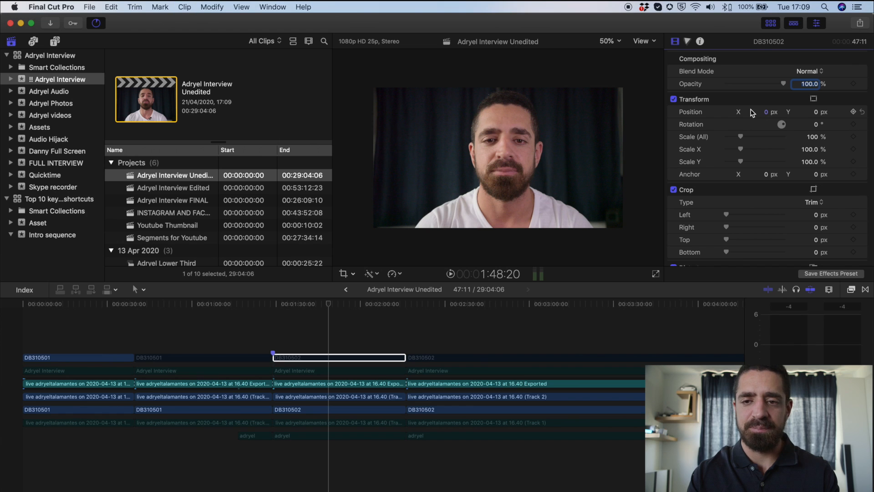
click(688, 42)
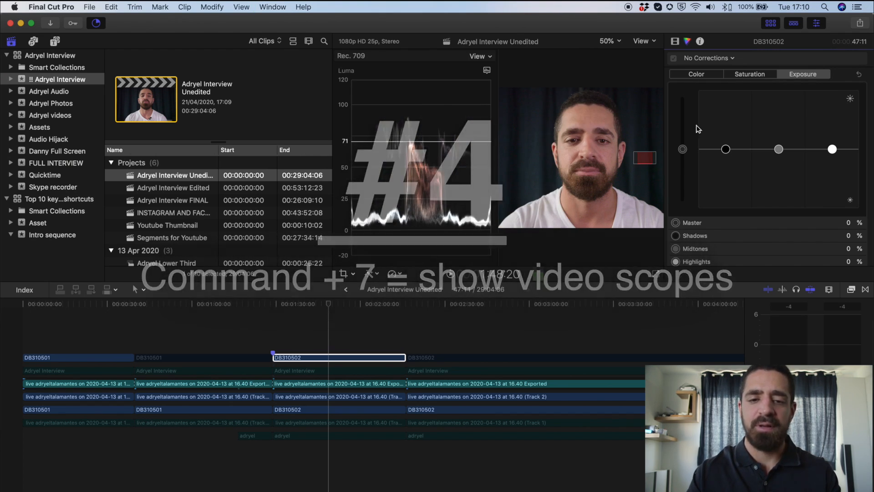
Step: Grade exposure: midtones up to 19%, shadows down to -9%, highlights up to 5%
drag(778, 151, 777, 139)
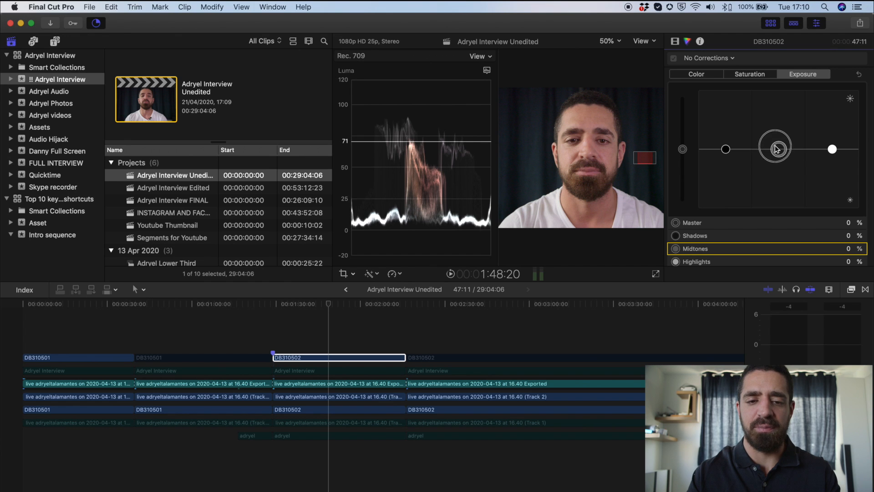
drag(726, 149, 726, 155)
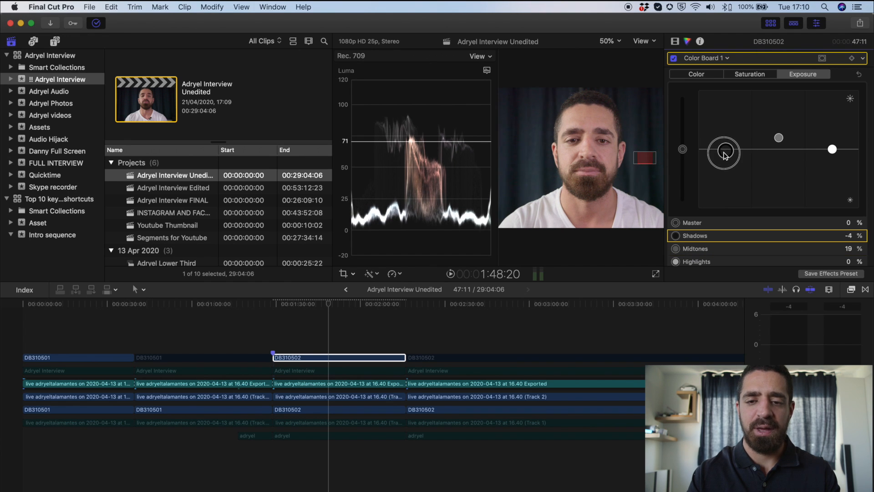
drag(835, 151, 834, 146)
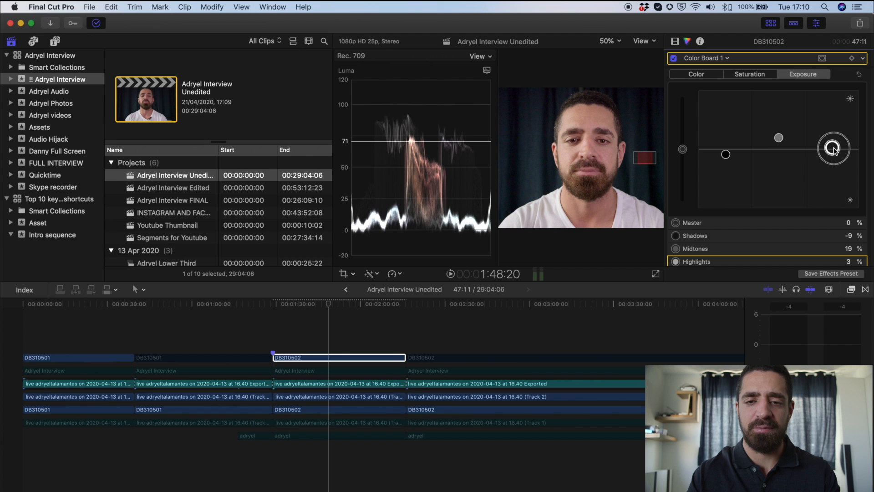
Step: Toggle Color Board 1 off and on to compare, leaving the grade enabled
click(673, 58)
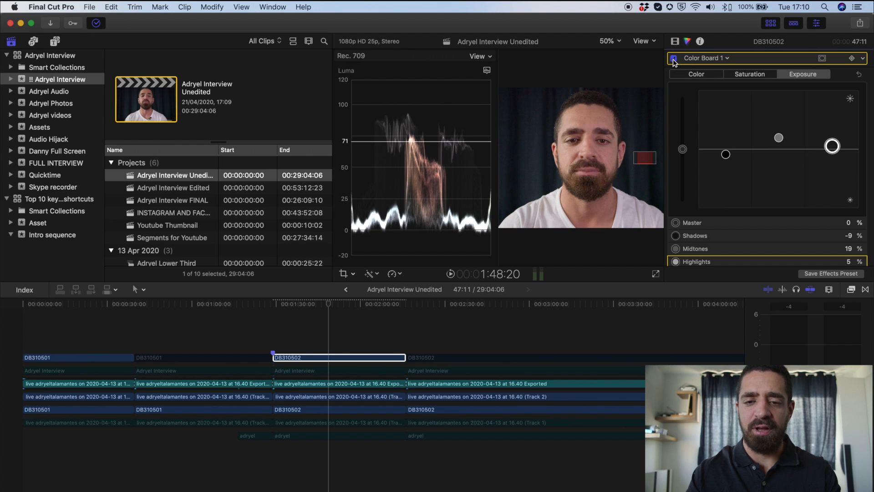
click(674, 58)
click(673, 58)
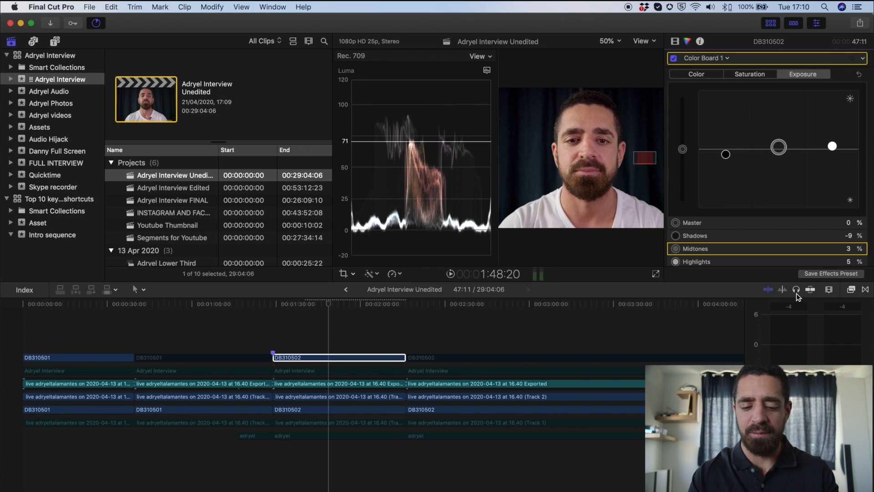
Step: Toggle snapping with N, select DB310502, scrub the playhead back to 1:28, and fit the project
key(n)
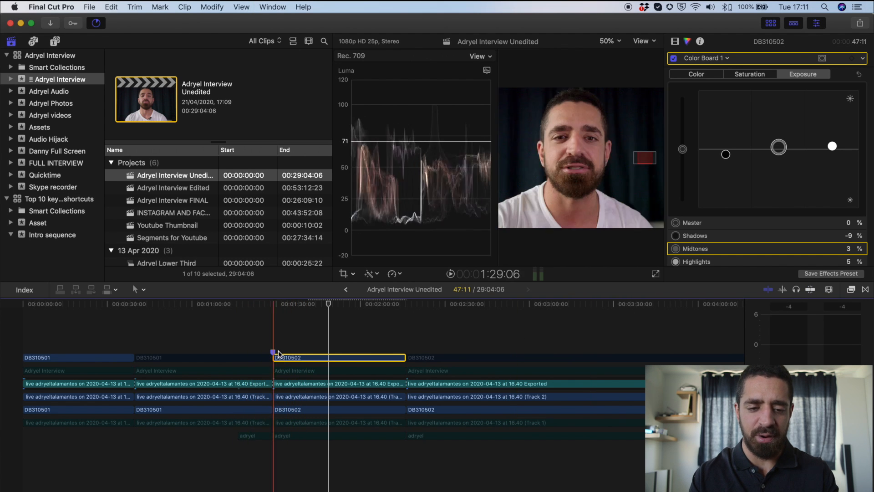
click(286, 336)
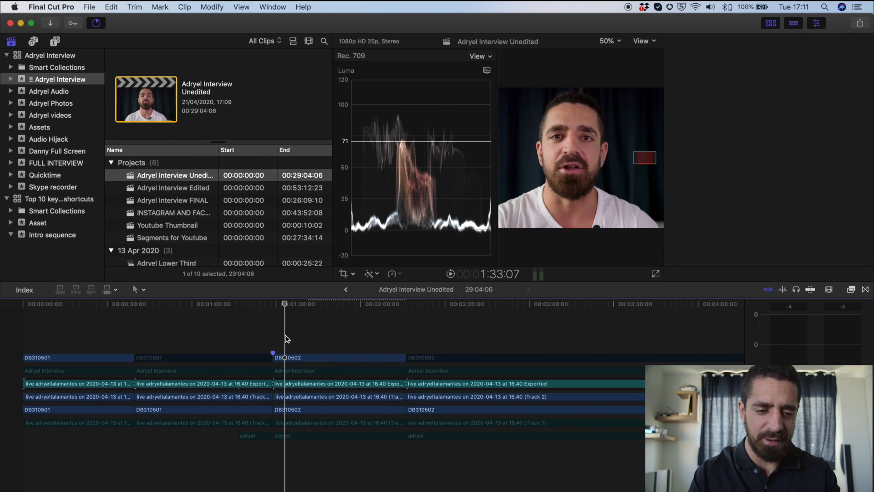
click(286, 336)
mouse_move(285, 304)
mouse_down()
mouse_move(233, 317)
mouse_move(269, 316)
mouse_move(212, 309)
mouse_move(253, 309)
mouse_move(238, 311)
mouse_up()
key(shift+z)
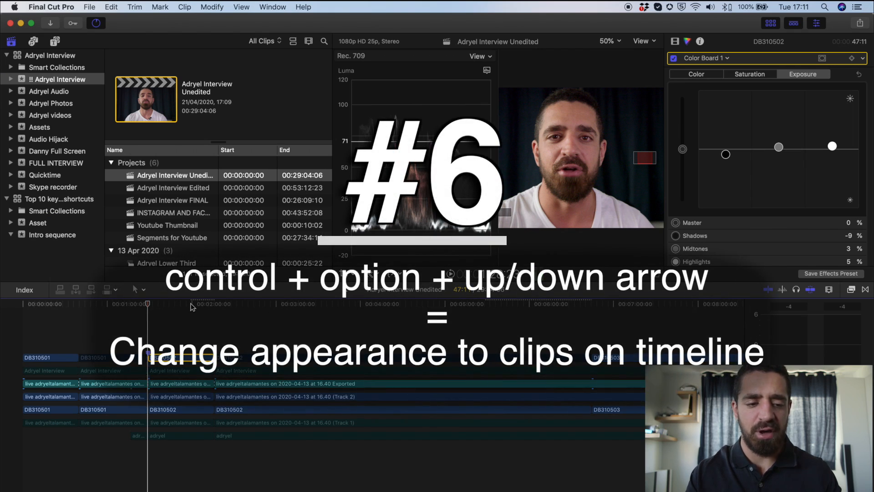
Step: Cycle clip appearance until clips show large waveforms only, then zoom in around the playhead
key(ctrl+alt+Up)
key(ctrl+alt+Up)
key(ctrl+alt+Up)
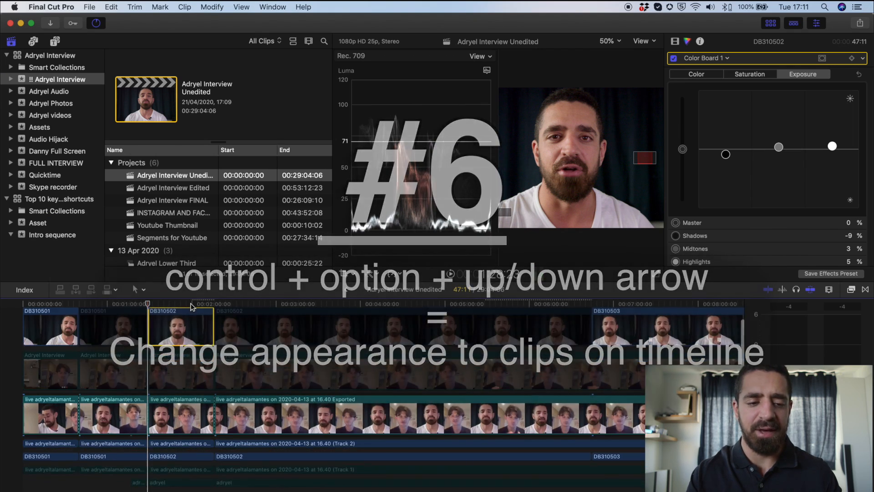
key(ctrl+alt+Down)
key(ctrl+alt+Down)
key(ctrl+alt+Down)
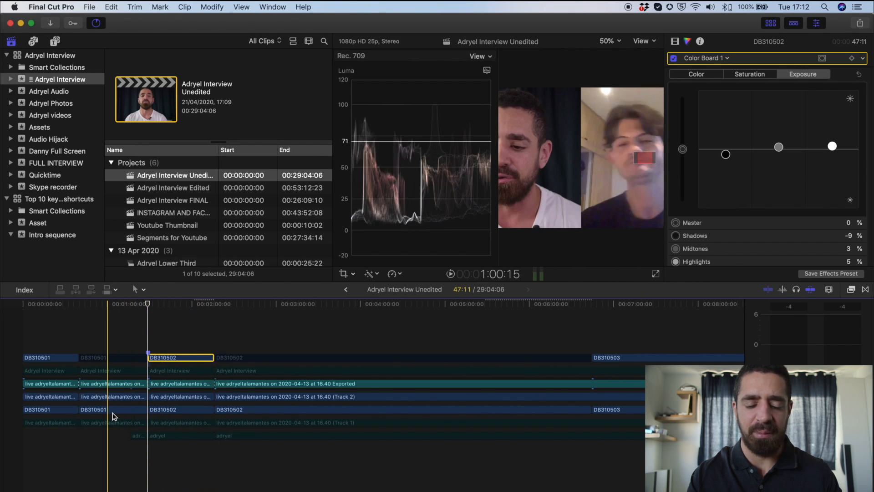
key(ctrl+alt+Up)
key(ctrl+alt+Up)
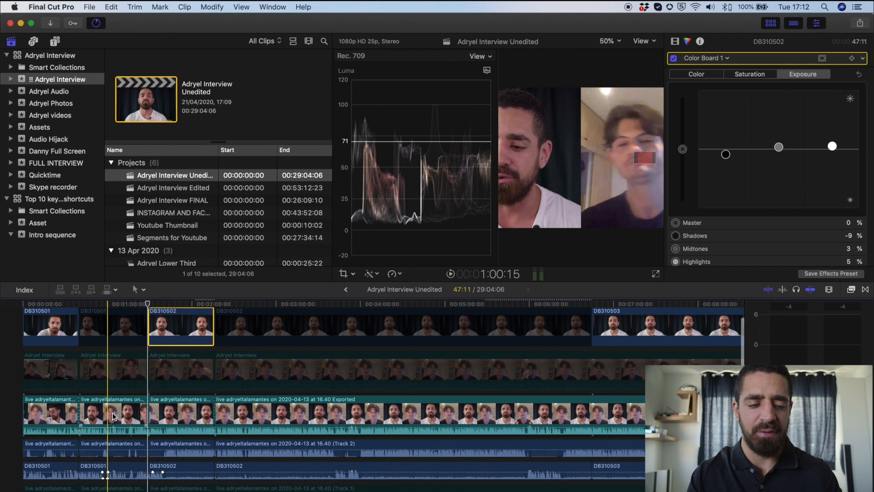
key(ctrl+alt+Up)
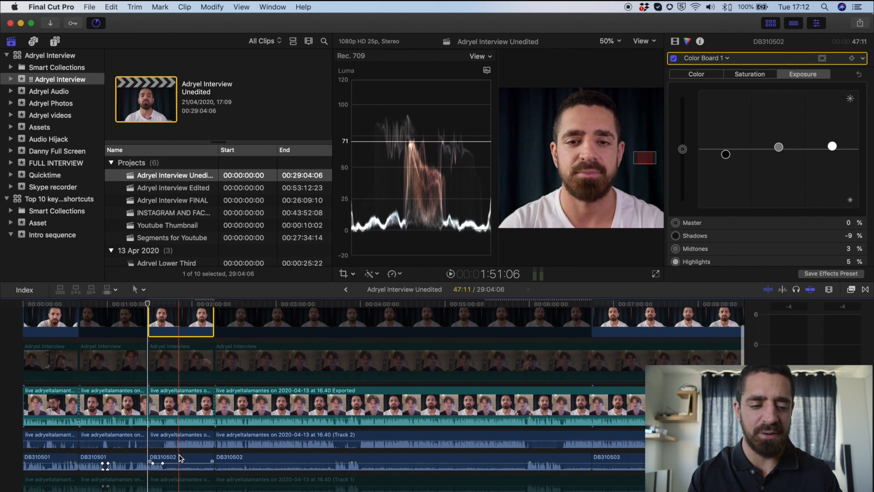
key(ctrl+alt+Up)
key(ctrl+alt+Up)
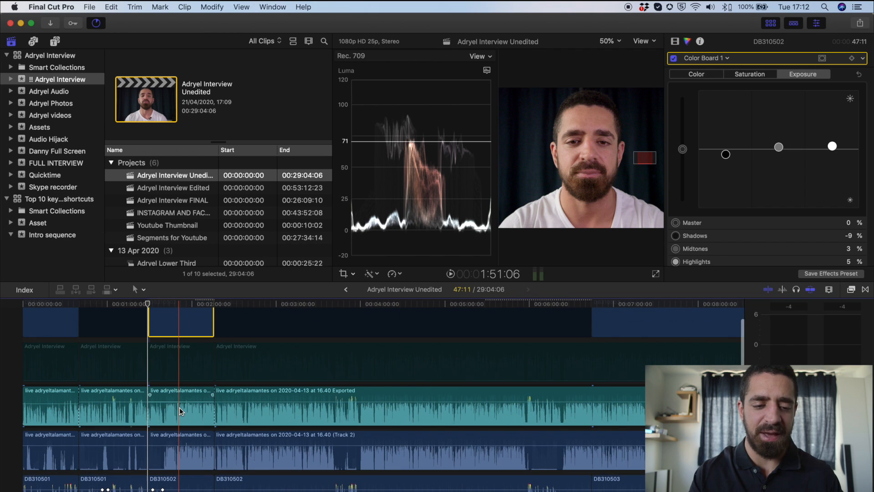
key(super+equal)
key(super+equal)
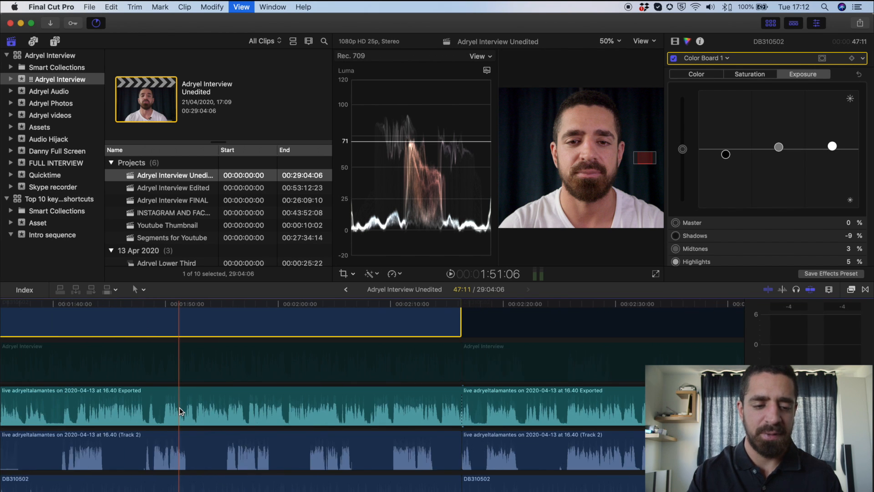
key(super+equal)
scroll(180, 408, left, 5)
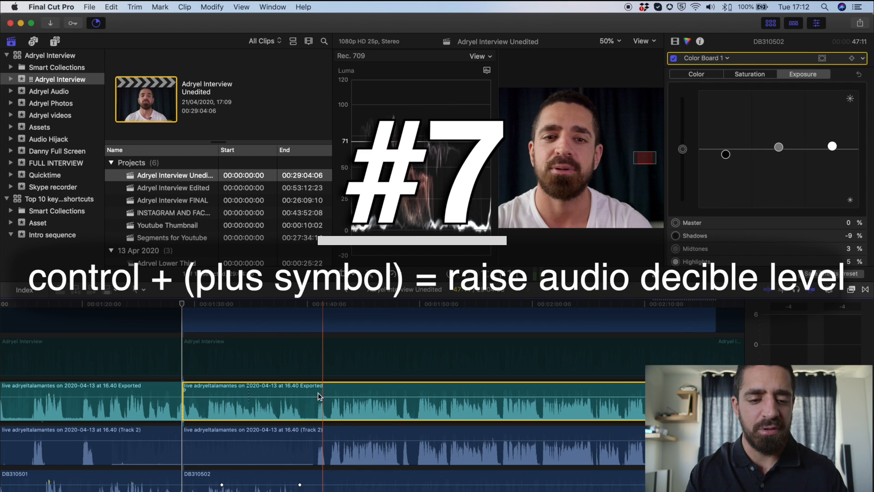
Step: Raise the audio clip's volume three steps with Control+=, then lower it one step
key(ctrl+equal)
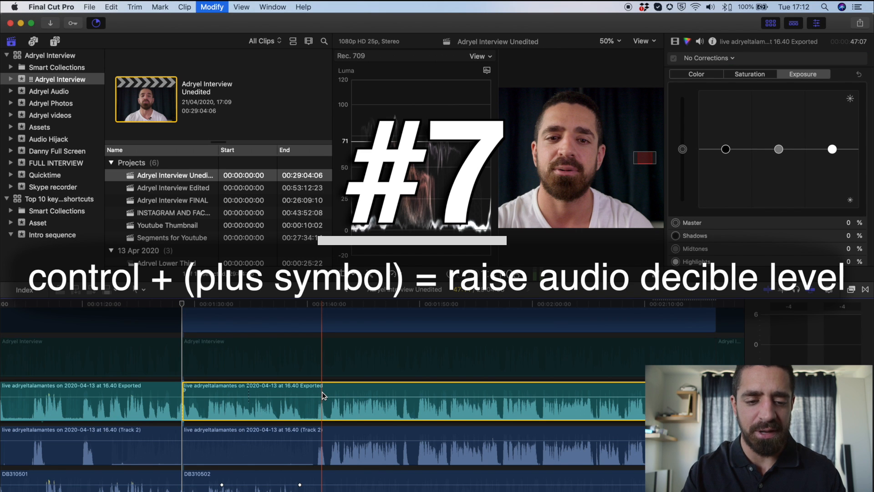
key(ctrl+equal)
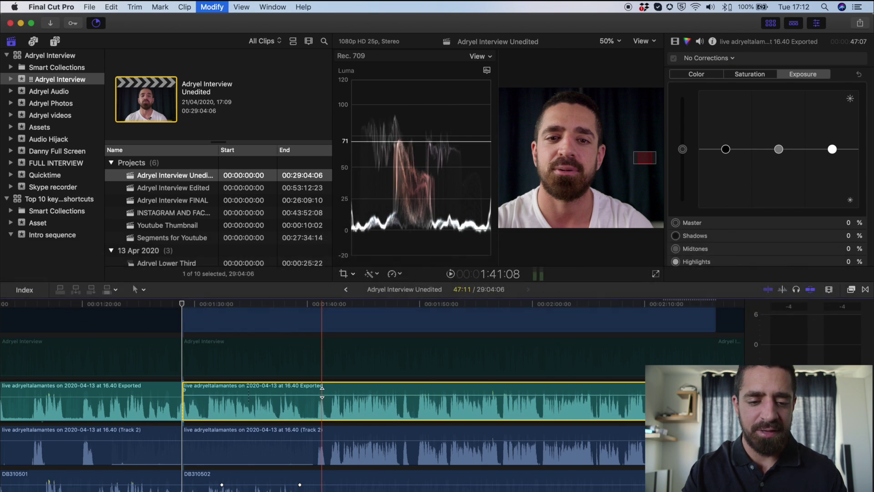
key(ctrl+equal)
key(ctrl+equal)
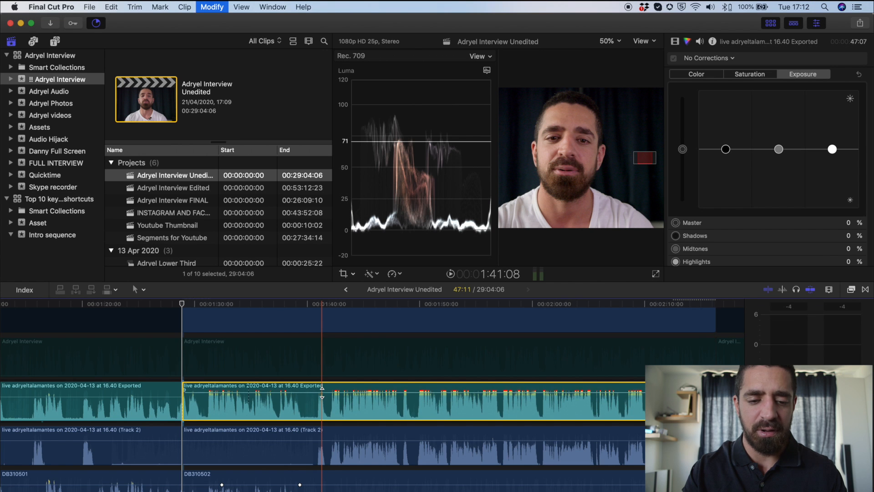
key(ctrl+minus)
key(ctrl+minus)
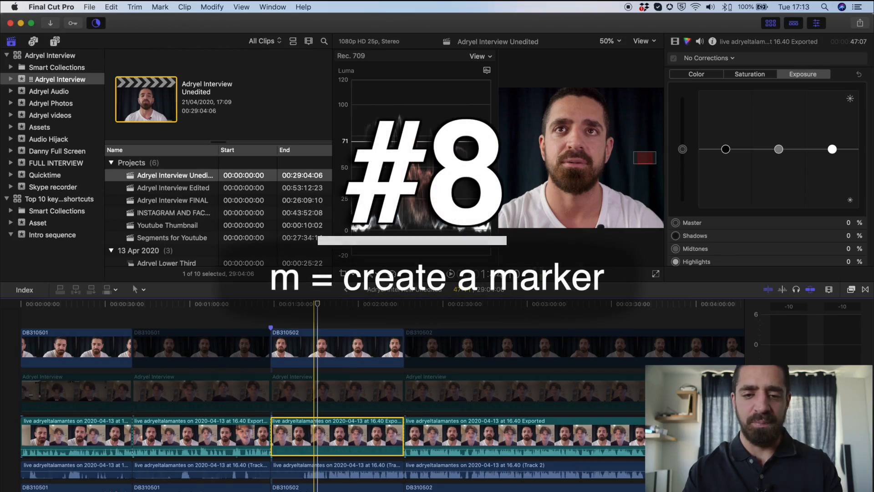
Step: Add a marker at 1:56:23 and name it 'Talking about Bangkok'
key(m)
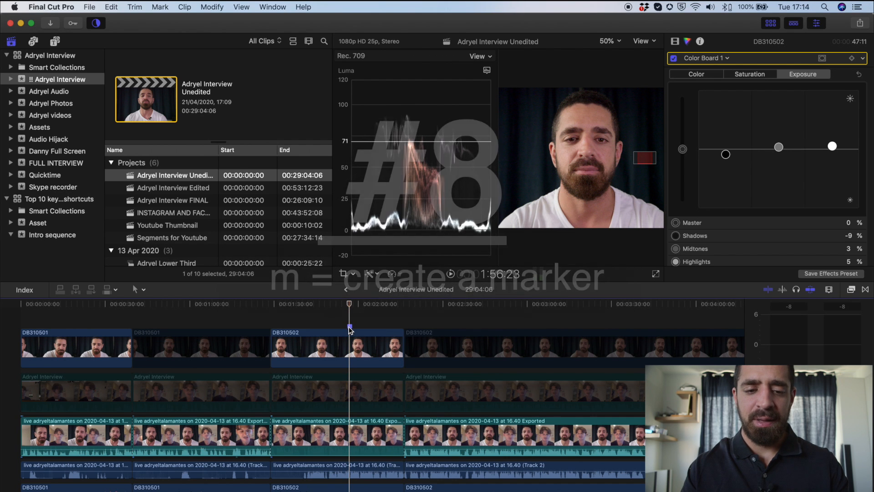
key(super+equal)
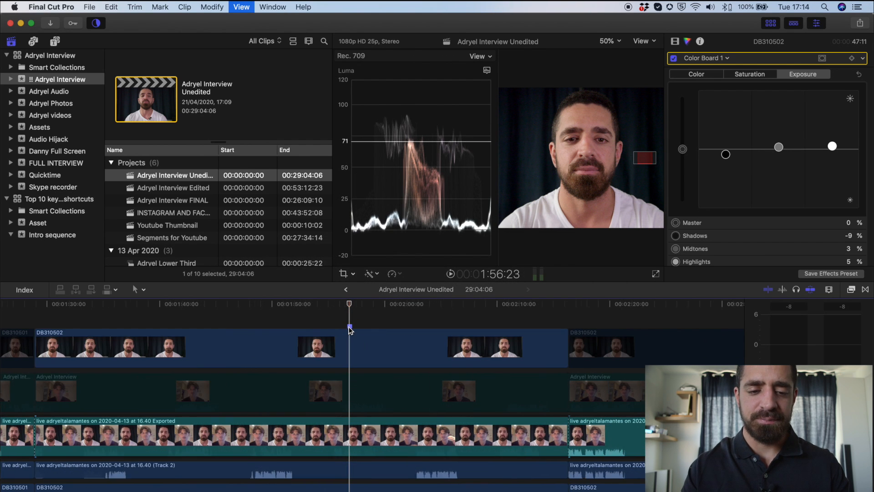
double_click(350, 330)
text(Talking about Bangkok)
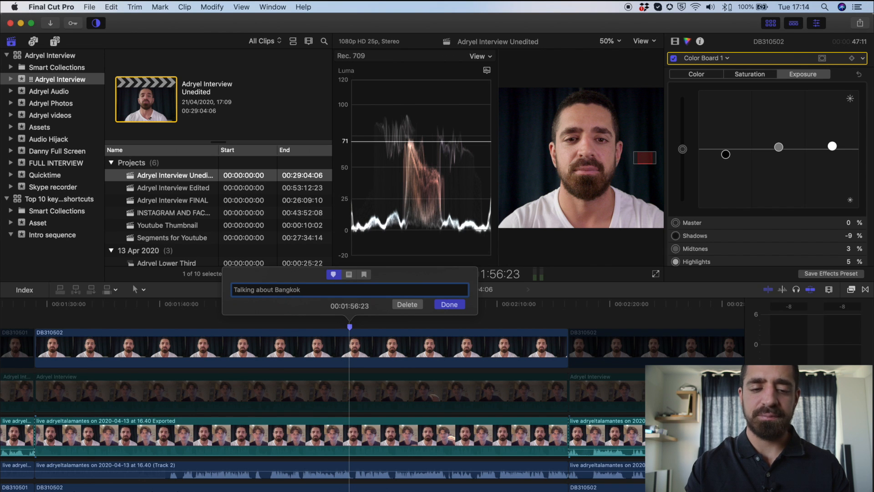
key(Return)
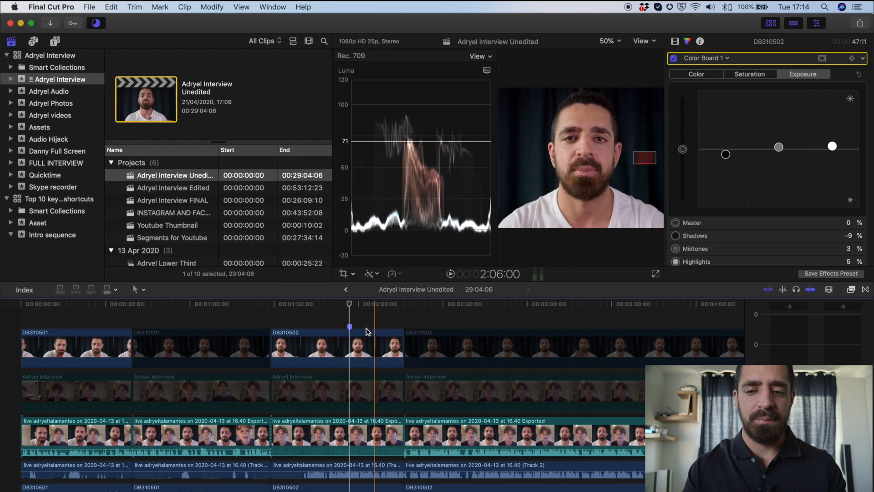
key(s)
key(s)
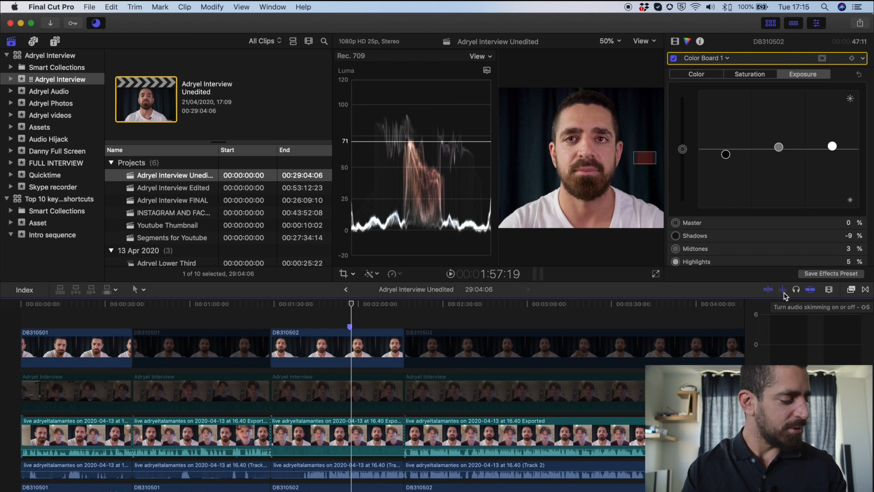
key(s)
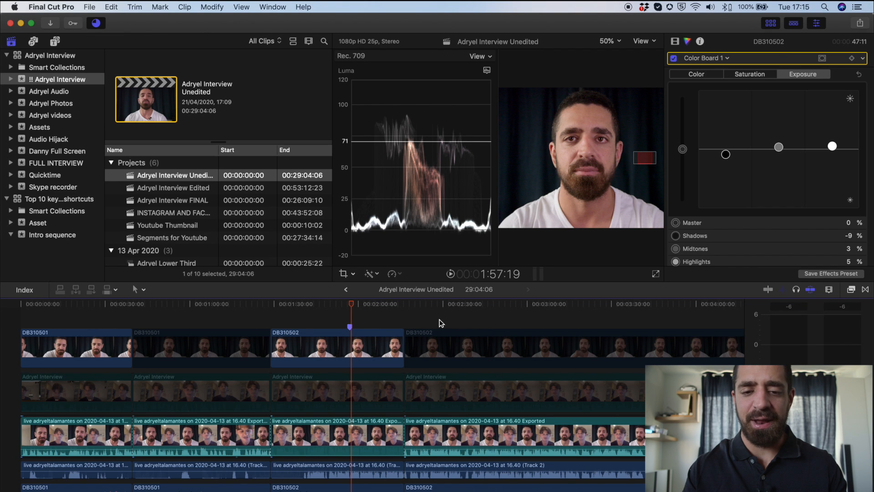
key(s)
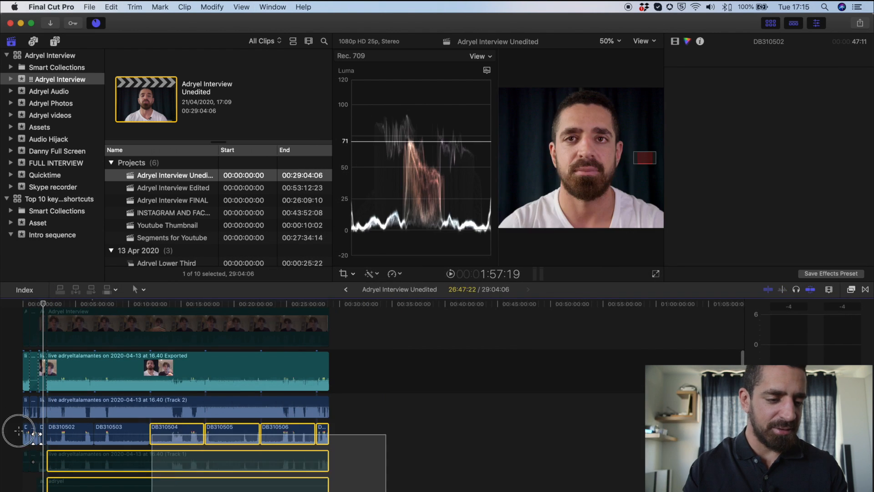
Step: Marquee-select the audio clips and group them into a compound clip named AUDIO
drag(20, 430, 3, 405)
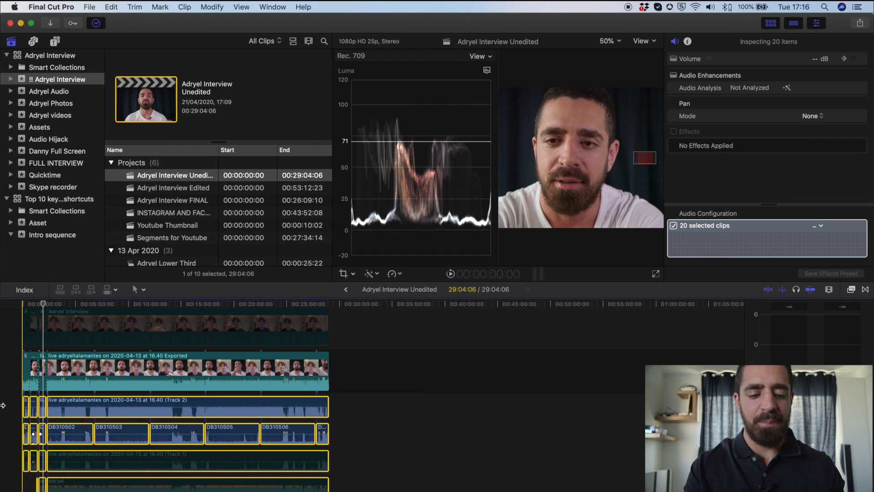
key(alt+g)
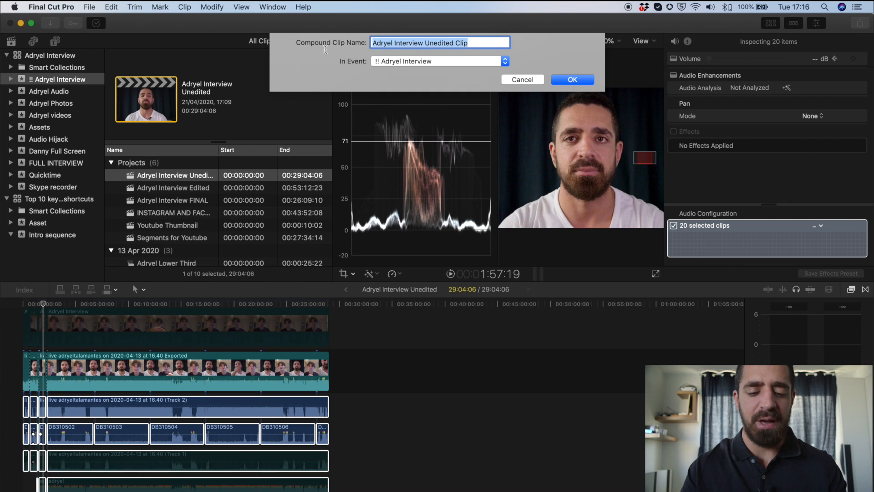
text(AUDIO)
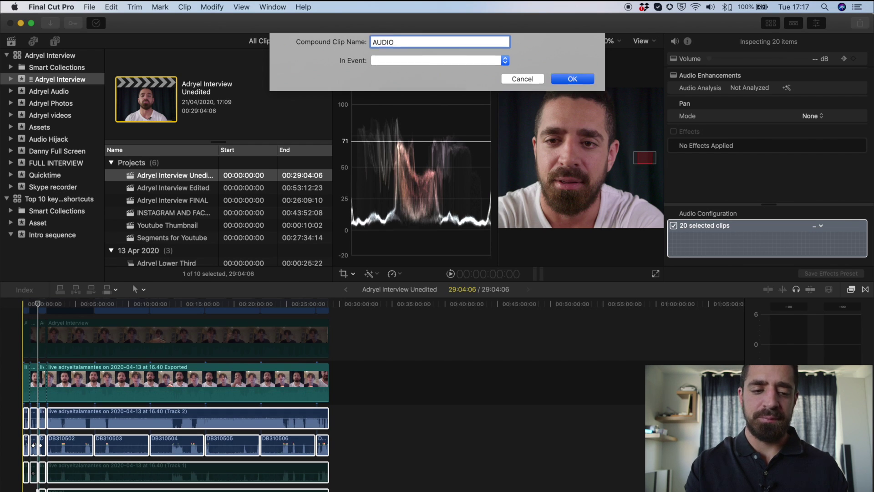
key(Return)
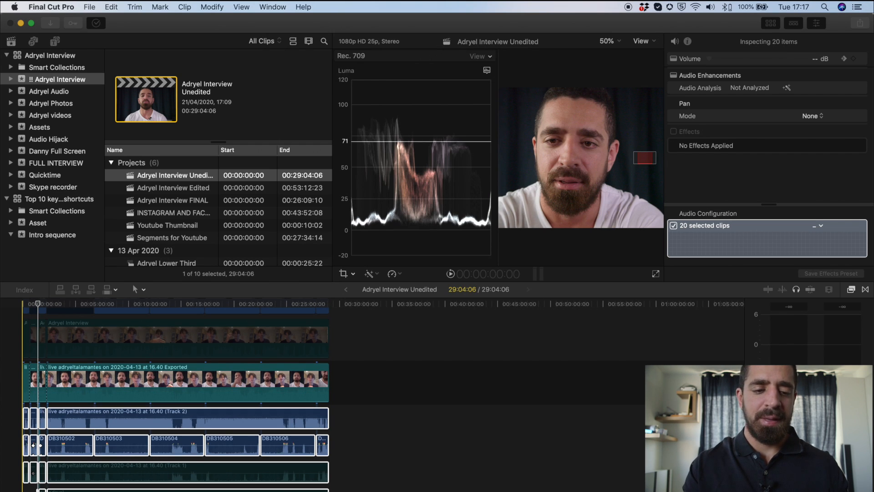